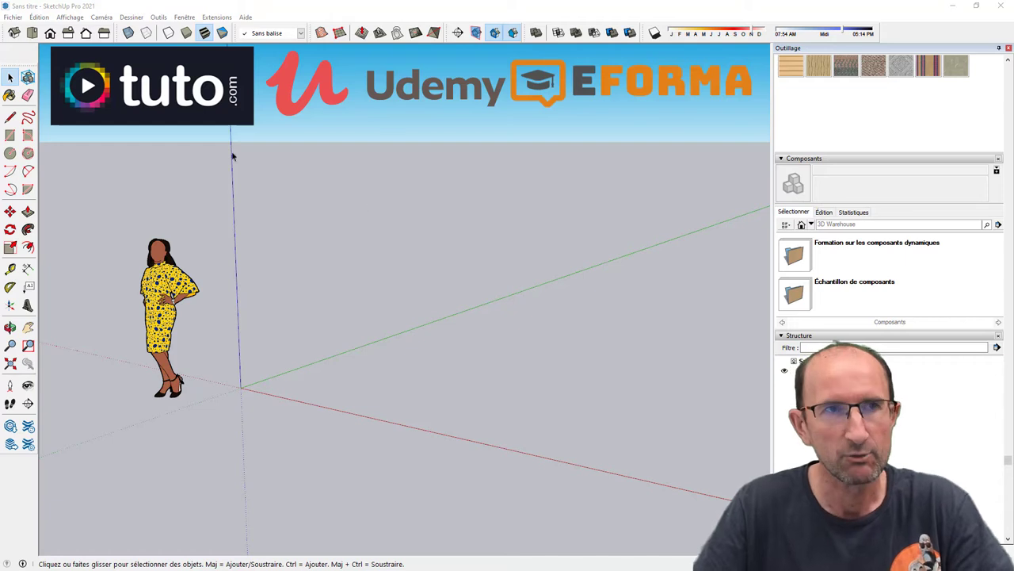
Orbit and zoom around the empty scene with the default human figure.
{"action": "mouse_move", "coordinate": [243, 164]}
{"action": "middle_mouse_down"}
{"action": "mouse_move", "coordinate": [280, 198]}
{"action": "mouse_move", "coordinate": [238, 210]}
{"action": "middle_mouse_up"}
{"action": "scroll", "coordinate": [344, 181], "scroll_direction": "down", "scroll_amount": 1}
{"action": "scroll", "coordinate": [344, 181], "scroll_direction": "down", "scroll_amount": 1}
{"action": "scroll", "coordinate": [344, 181], "scroll_direction": "up", "scroll_amount": 1}
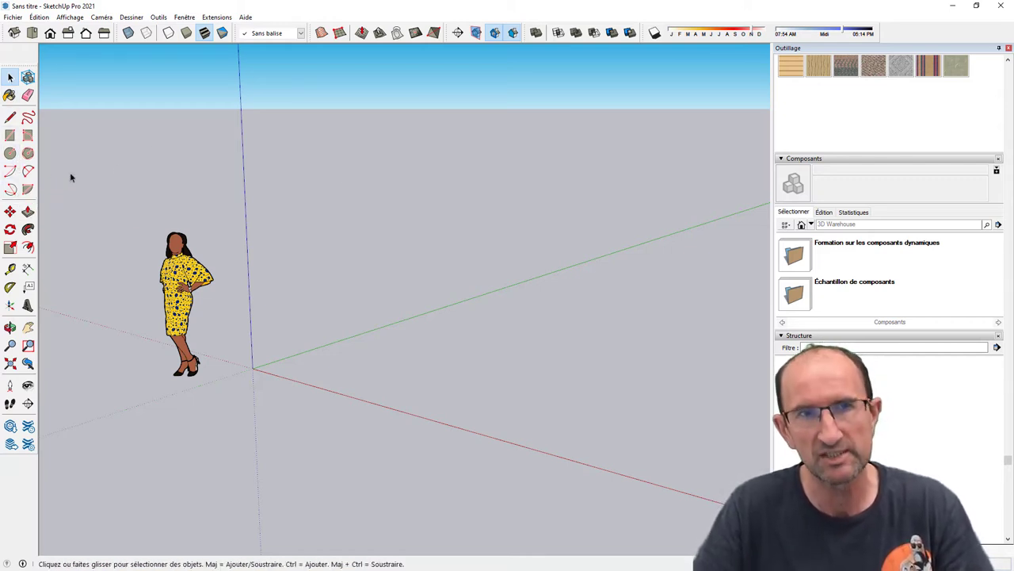
{"action": "left_click", "coordinate": [13, 16]}
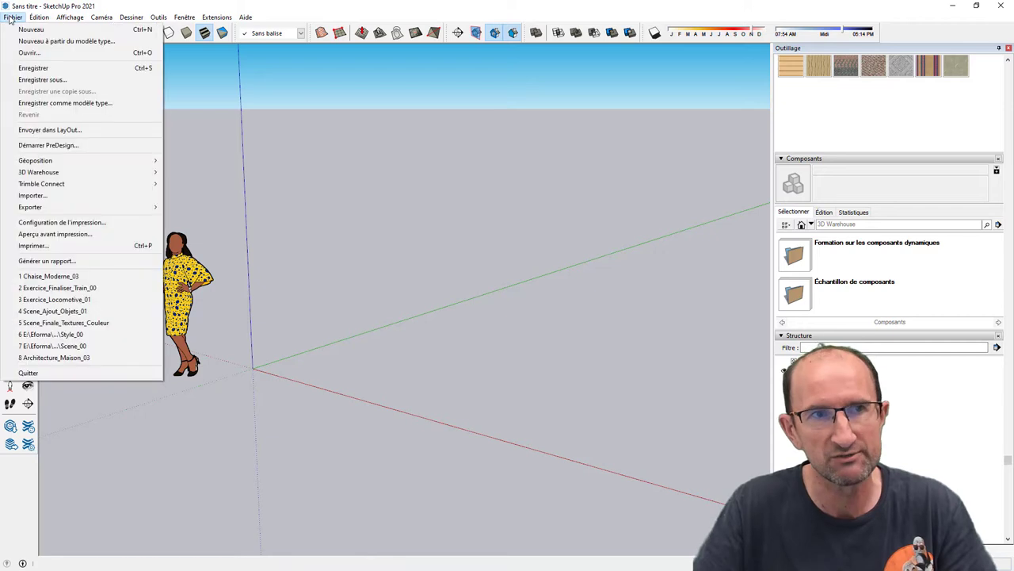
{"action": "left_click", "coordinate": [247, 96]}
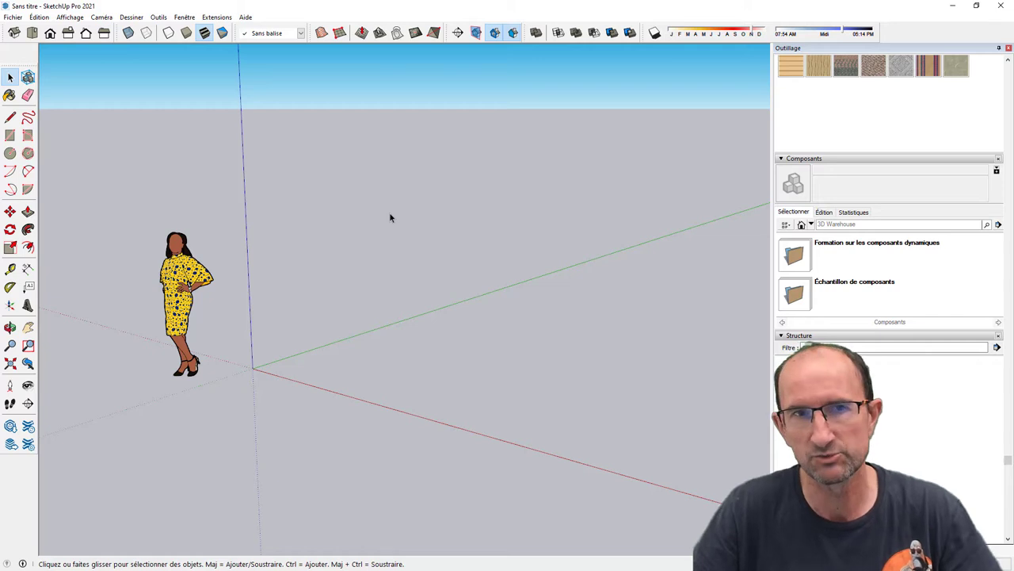
{"action": "middle_click_drag", "start_coordinate": [356, 222], "coordinate": [413, 222], "text": "shift"}
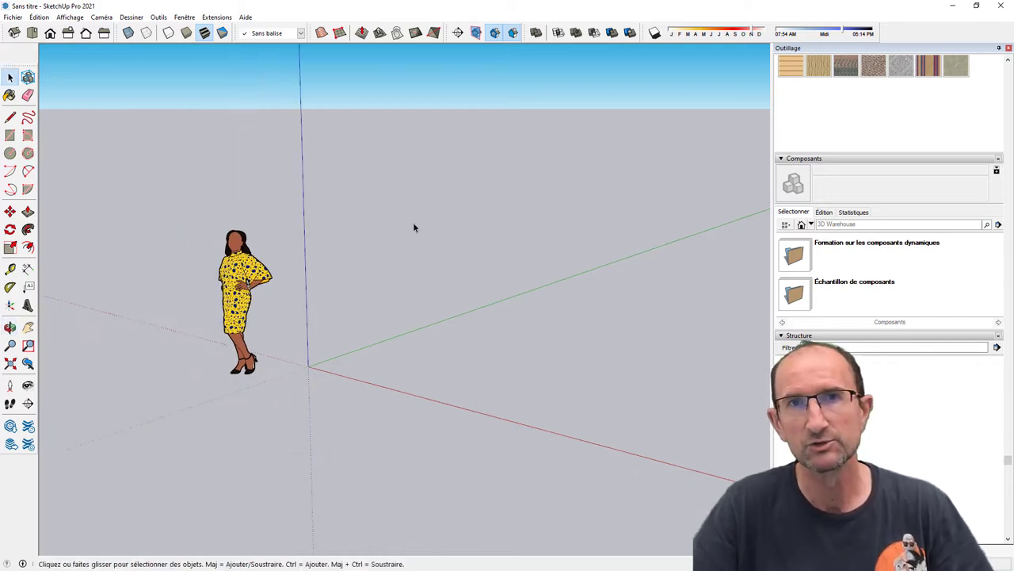
Open Chaise_Moderne_03 from the recent files and orbit and zoom around the white chair.
{"action": "left_click", "coordinate": [12, 17]}
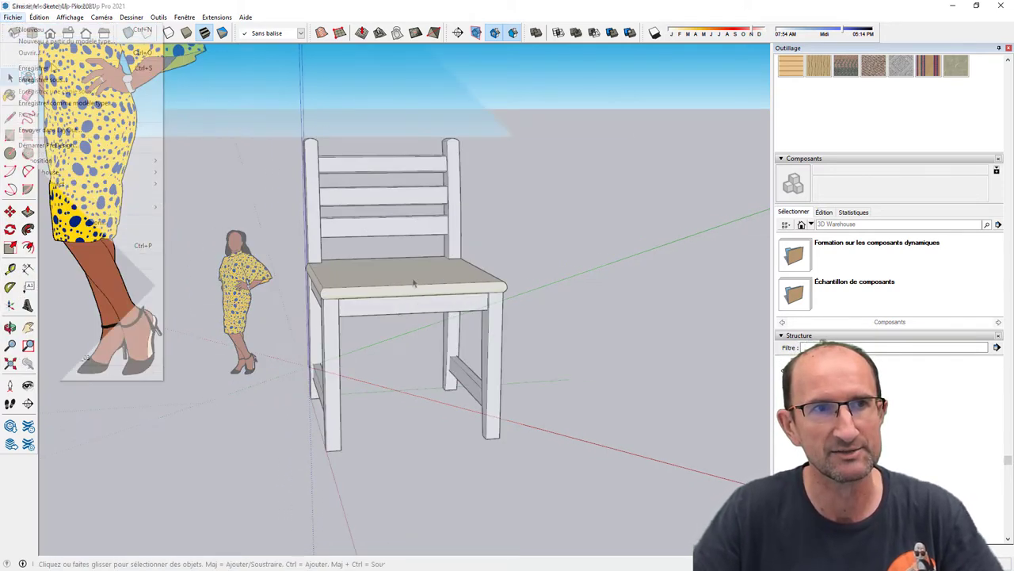
{"action": "middle_click_drag", "start_coordinate": [413, 283], "coordinate": [525, 285]}
{"action": "scroll", "coordinate": [502, 245], "scroll_direction": "down", "scroll_amount": 3}
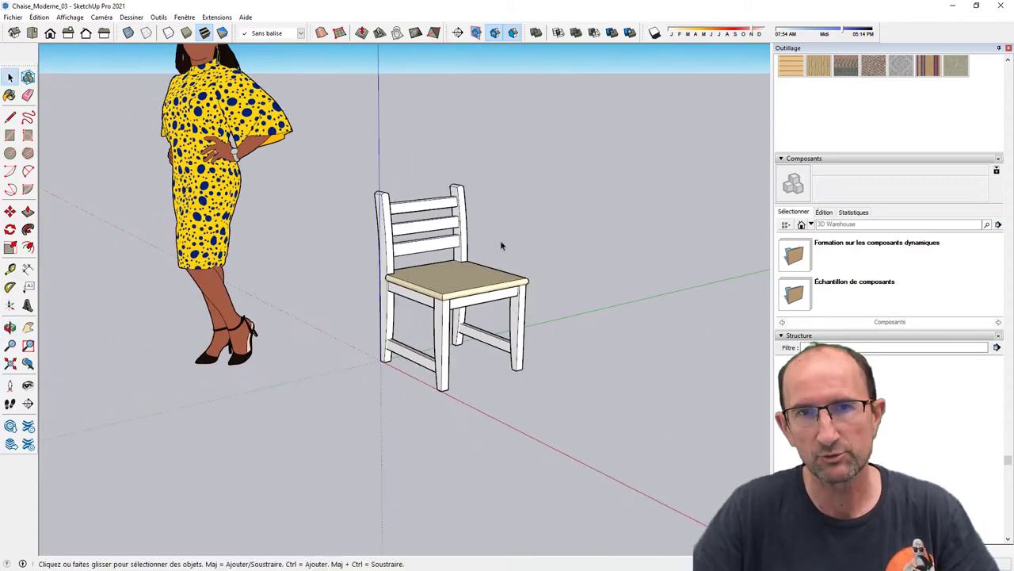
{"action": "mouse_move", "coordinate": [503, 245]}
{"action": "middle_mouse_down"}
{"action": "mouse_move", "coordinate": [382, 297]}
{"action": "mouse_move", "coordinate": [509, 270]}
{"action": "mouse_move", "coordinate": [493, 267]}
{"action": "middle_mouse_up"}
{"action": "scroll", "coordinate": [382, 297], "scroll_direction": "down", "scroll_amount": 2}
{"action": "scroll", "coordinate": [509, 270], "scroll_direction": "up", "scroll_amount": 3}
{"action": "scroll", "coordinate": [494, 267], "scroll_direction": "down", "scroll_amount": 2}
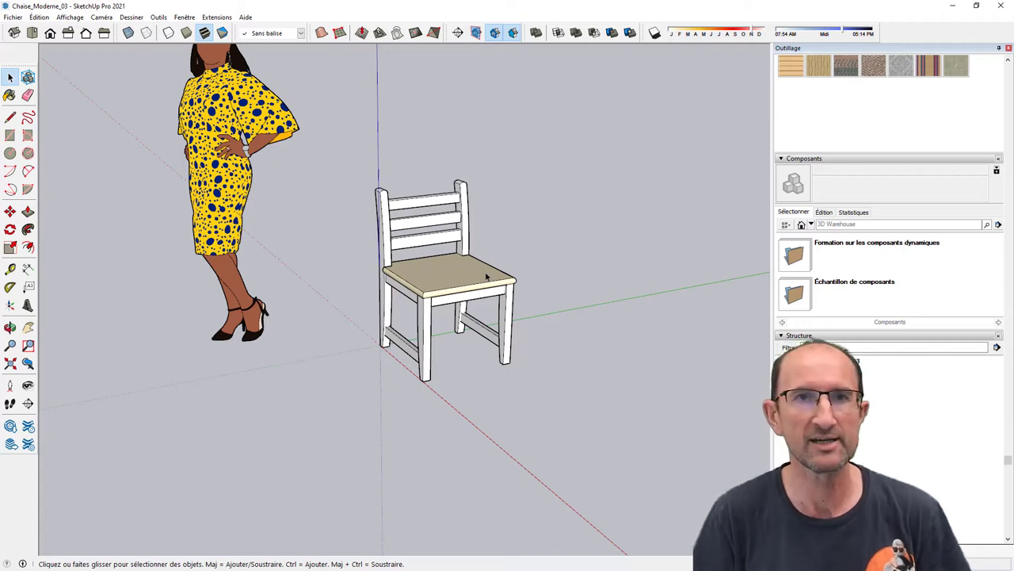
{"action": "left_click", "coordinate": [14, 18]}
Orbit and zoom around the toy train for a closer look at the locomotive.
{"action": "middle_click_drag", "start_coordinate": [465, 277], "coordinate": [595, 267]}
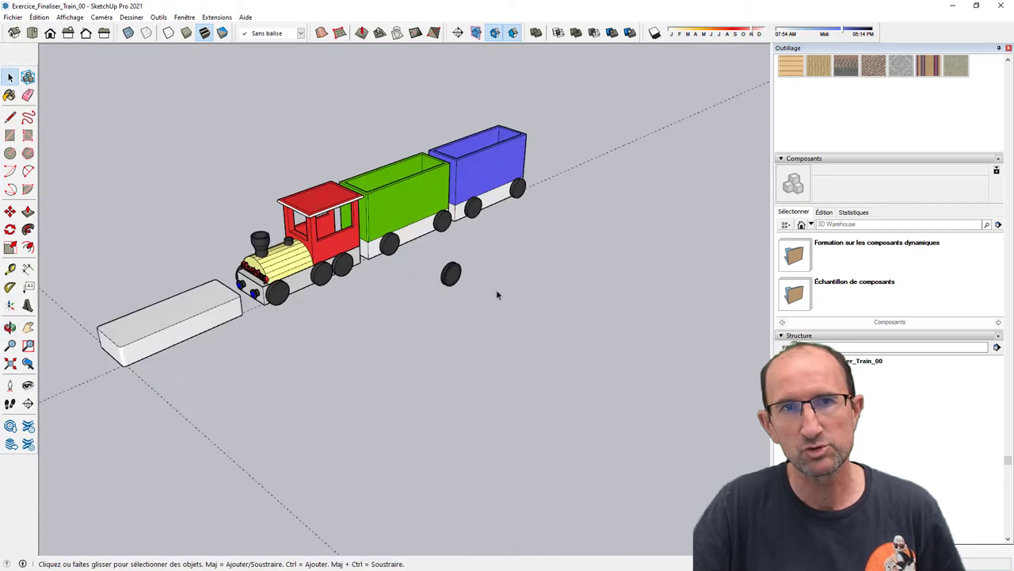
{"action": "scroll", "coordinate": [406, 259], "scroll_direction": "up", "scroll_amount": 3}
{"action": "middle_click_drag", "start_coordinate": [406, 259], "coordinate": [450, 313]}
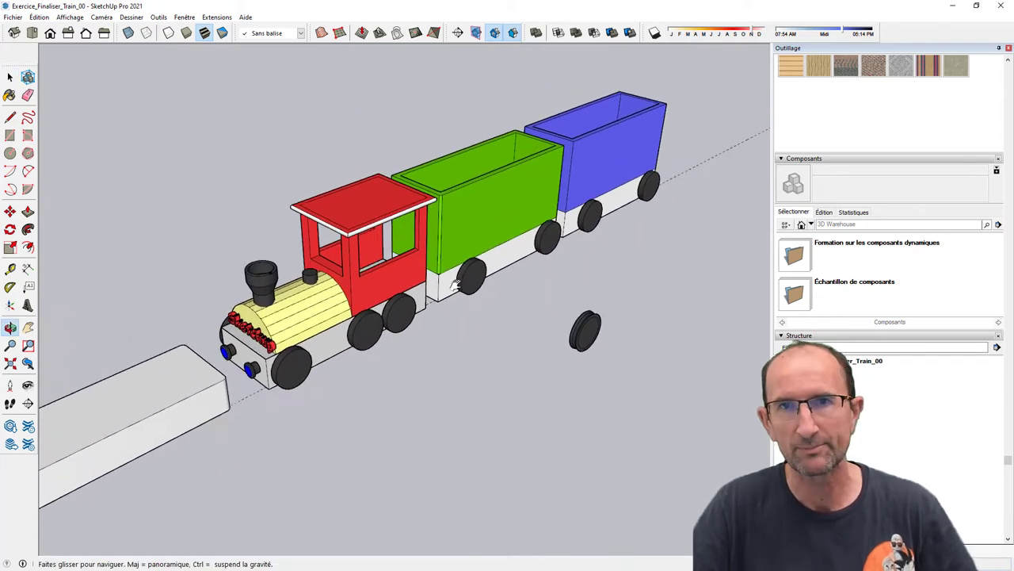
{"action": "scroll", "coordinate": [450, 313], "scroll_direction": "up", "scroll_amount": 2}
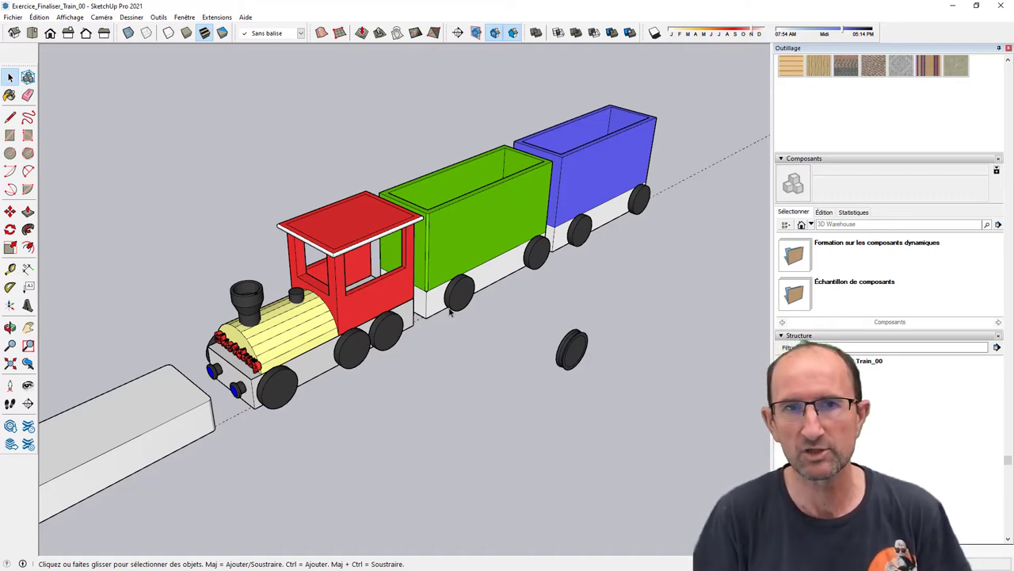
{"action": "scroll", "coordinate": [448, 321], "scroll_direction": "down", "scroll_amount": 2}
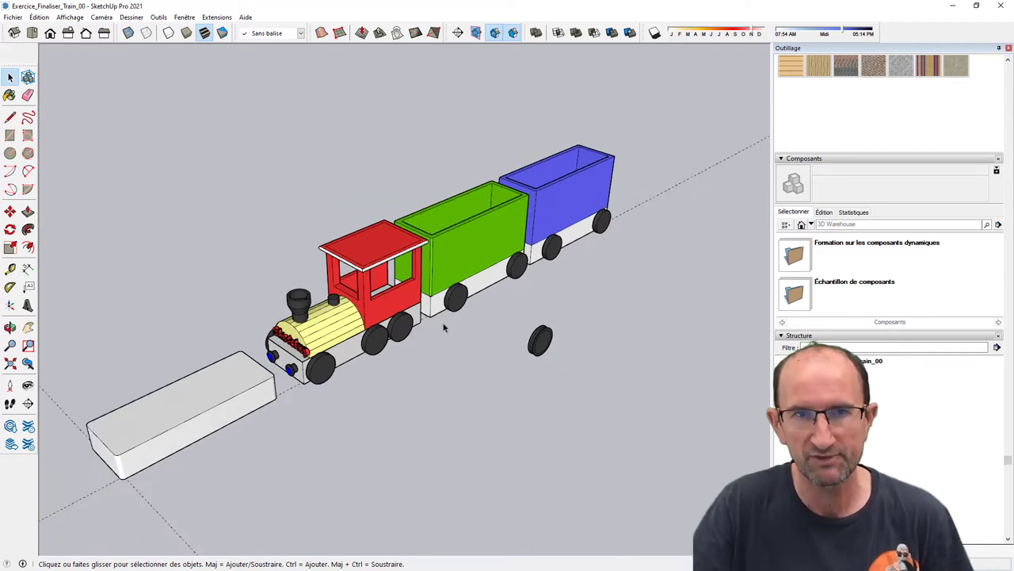
{"action": "middle_click_drag", "start_coordinate": [443, 323], "coordinate": [432, 329]}
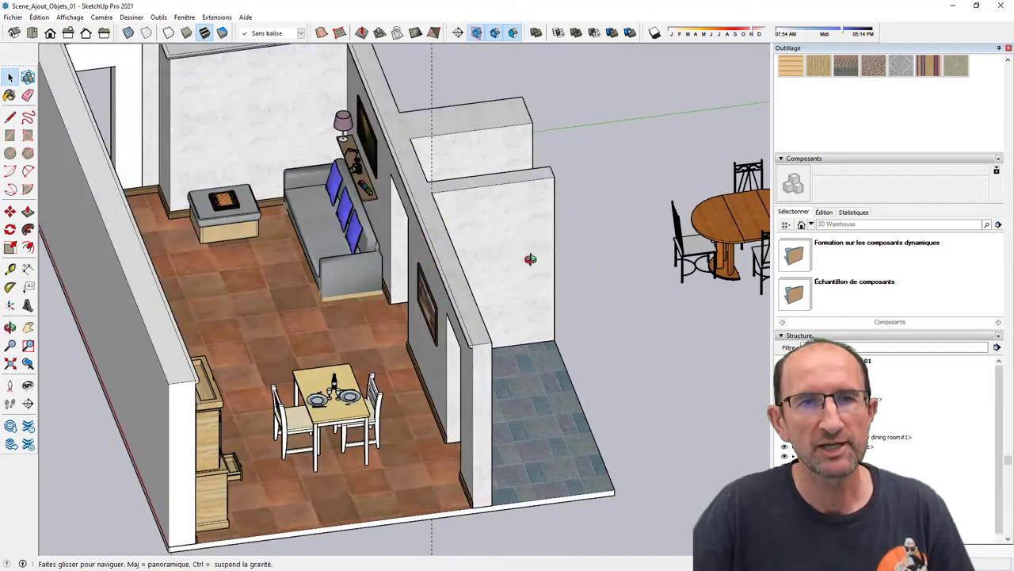
Orbit to a high angle over the apartment and zoom toward the dining table.
{"action": "middle_click_drag", "start_coordinate": [530, 260], "coordinate": [418, 334]}
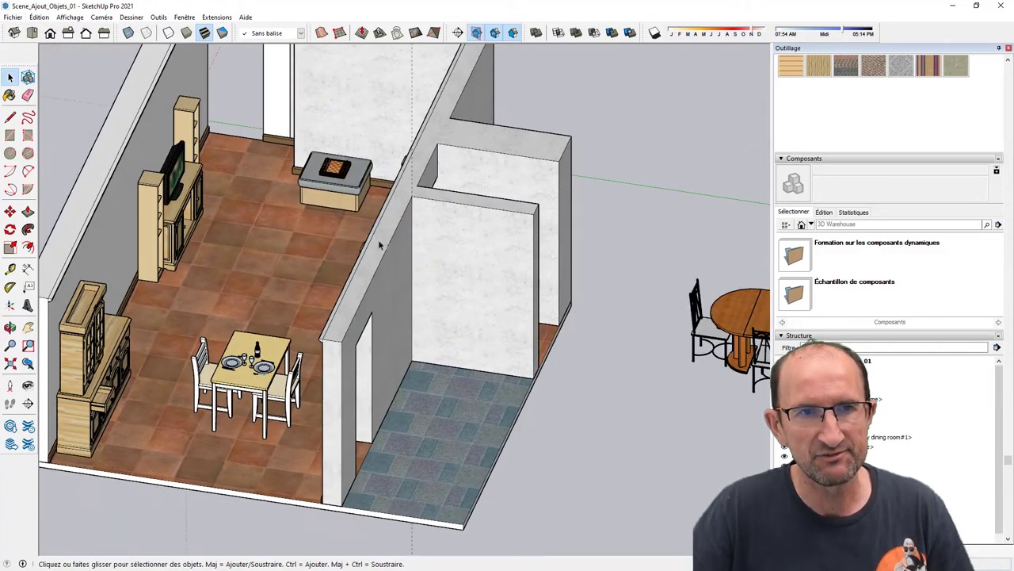
{"action": "scroll", "coordinate": [418, 335], "scroll_direction": "up", "scroll_amount": 3}
{"action": "scroll", "coordinate": [417, 334], "scroll_direction": "up", "scroll_amount": 3}
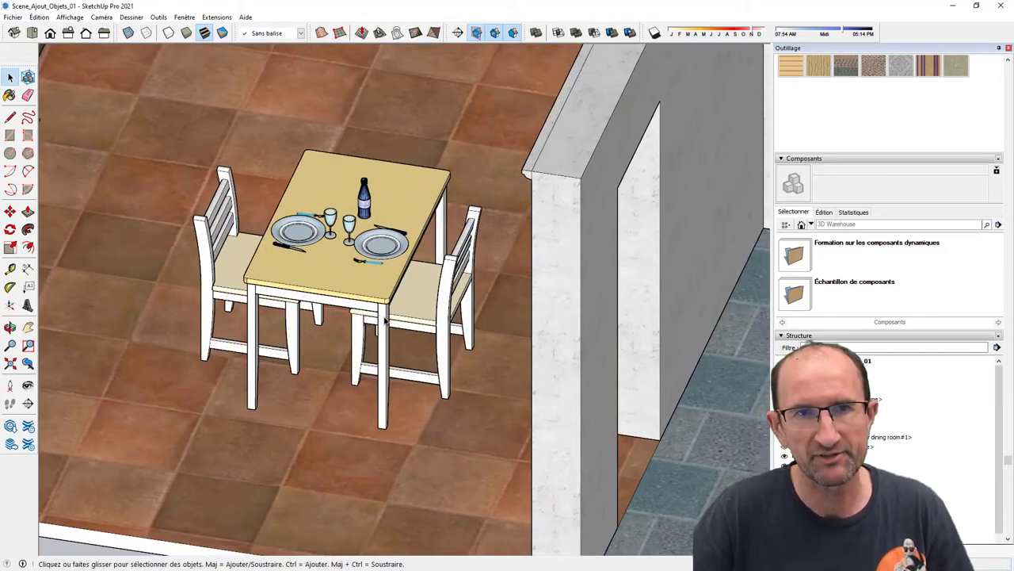
{"action": "scroll", "coordinate": [444, 324], "scroll_direction": "up", "scroll_amount": 3}
{"action": "scroll", "coordinate": [520, 308], "scroll_direction": "up", "scroll_amount": 2}
{"action": "scroll", "coordinate": [520, 307], "scroll_direction": "down", "scroll_amount": 3}
{"action": "scroll", "coordinate": [539, 310], "scroll_direction": "down", "scroll_amount": 2}
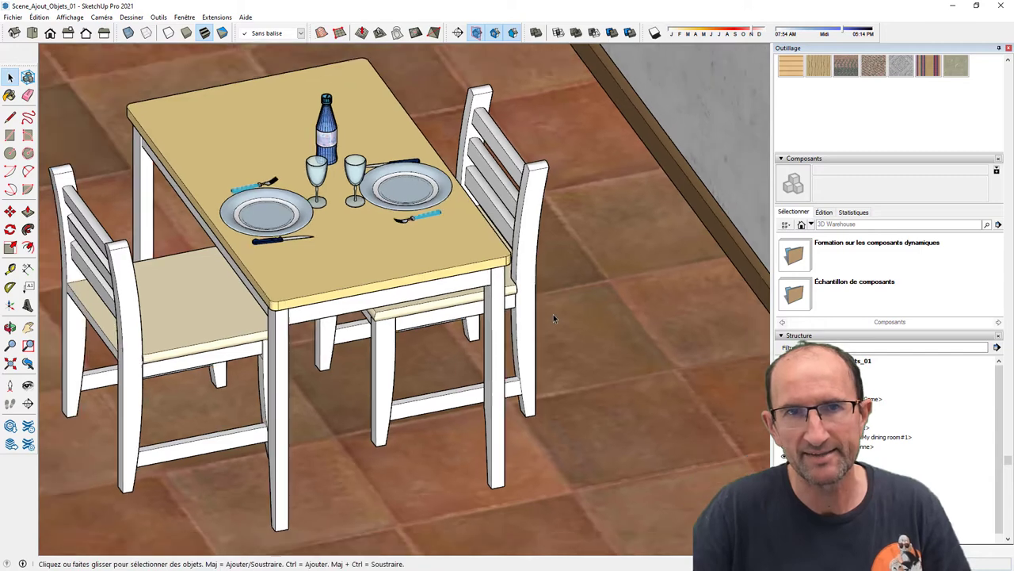
{"action": "scroll", "coordinate": [553, 314], "scroll_direction": "down", "scroll_amount": 2}
{"action": "scroll", "coordinate": [540, 309], "scroll_direction": "down", "scroll_amount": 2}
{"action": "middle_click_drag", "start_coordinate": [519, 315], "coordinate": [519, 324]}
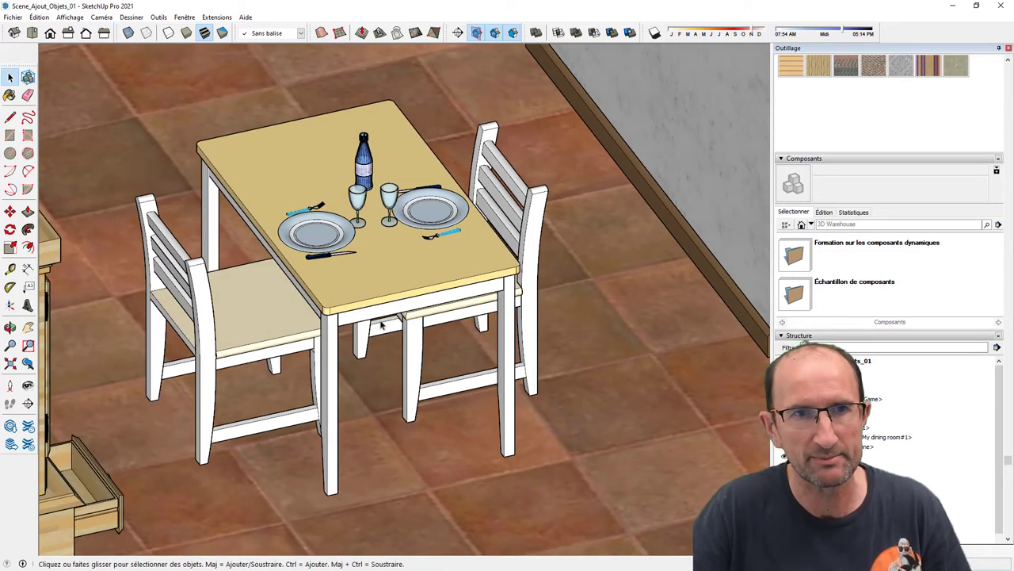
Select the left dining chair, then the Vaisselle tableware group on the table.
{"action": "left_click", "coordinate": [244, 346]}
{"action": "scroll", "coordinate": [358, 244], "scroll_direction": "up", "scroll_amount": 3}
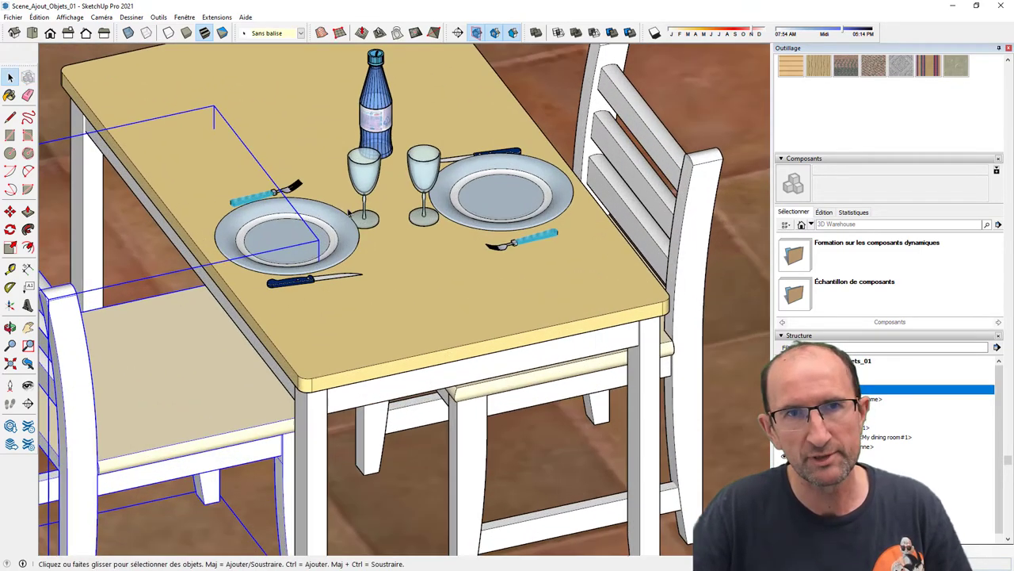
{"action": "scroll", "coordinate": [349, 213], "scroll_direction": "up", "scroll_amount": 3}
{"action": "scroll", "coordinate": [337, 340], "scroll_direction": "up", "scroll_amount": 2}
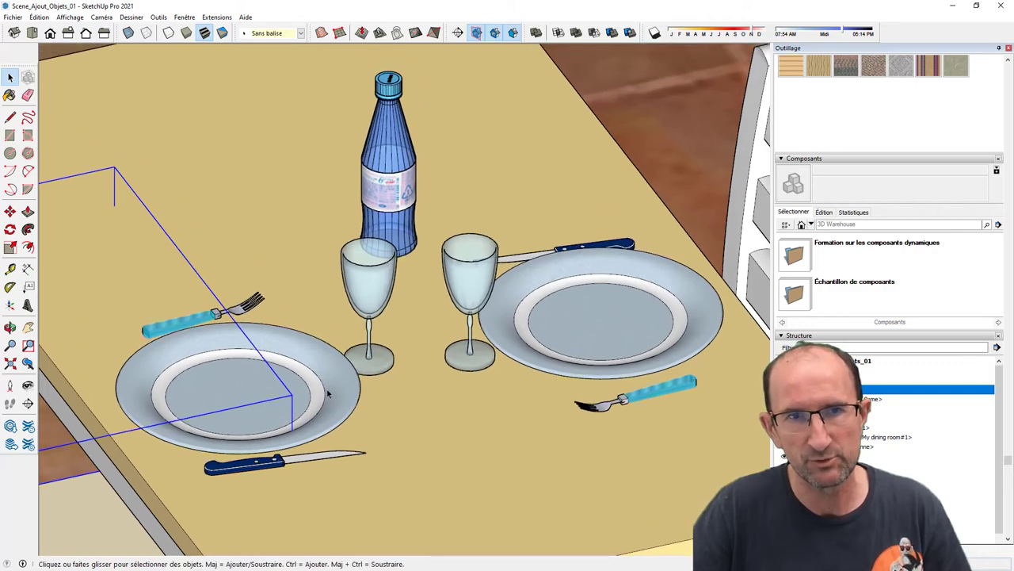
{"action": "left_click", "coordinate": [329, 394]}
{"action": "scroll", "coordinate": [555, 309], "scroll_direction": "down", "scroll_amount": 1}
{"action": "scroll", "coordinate": [534, 313], "scroll_direction": "down", "scroll_amount": 2}
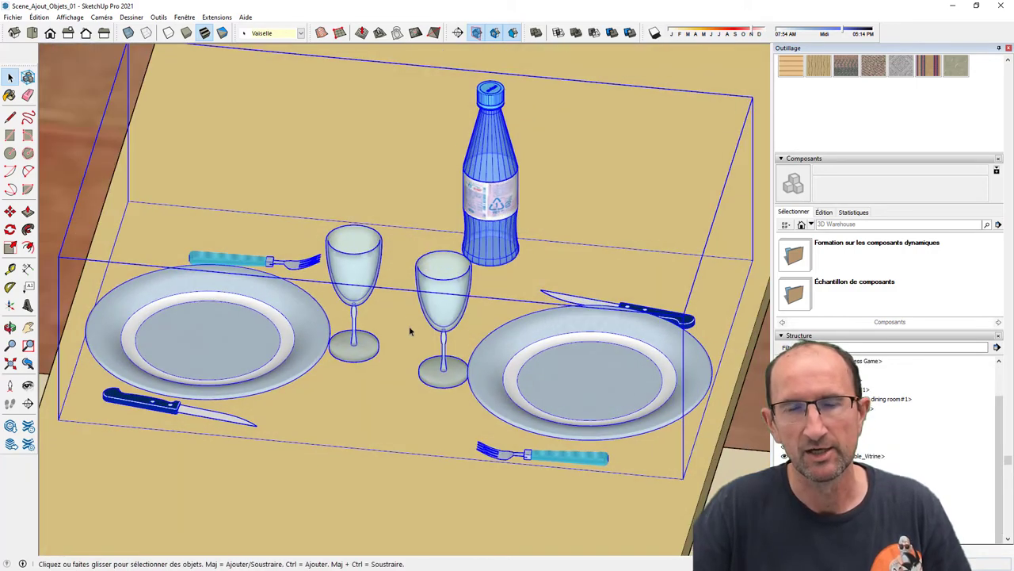
{"action": "scroll", "coordinate": [412, 333], "scroll_direction": "down", "scroll_amount": 3}
{"action": "scroll", "coordinate": [448, 281], "scroll_direction": "down", "scroll_amount": 2}
Move the view past the chess table and TV cabinet to an oblique view of the couch.
{"action": "mouse_move", "coordinate": [447, 282]}
{"action": "middle_mouse_down"}
{"action": "mouse_move", "coordinate": [464, 369]}
{"action": "mouse_move", "coordinate": [442, 392]}
{"action": "mouse_move", "coordinate": [437, 464]}
{"action": "mouse_move", "coordinate": [485, 453]}
{"action": "mouse_move", "coordinate": [460, 462]}
{"action": "mouse_move", "coordinate": [454, 414]}
{"action": "mouse_move", "coordinate": [463, 408]}
{"action": "middle_mouse_up"}
{"action": "scroll", "coordinate": [454, 414], "scroll_direction": "down", "scroll_amount": 3}
{"action": "scroll", "coordinate": [458, 325], "scroll_direction": "up", "scroll_amount": 3}
{"action": "scroll", "coordinate": [458, 325], "scroll_direction": "down", "scroll_amount": 3}
{"action": "mouse_move", "coordinate": [458, 325]}
{"action": "middle_mouse_down"}
{"action": "mouse_move", "coordinate": [634, 381]}
{"action": "mouse_move", "coordinate": [643, 324]}
{"action": "mouse_move", "coordinate": [404, 381]}
{"action": "middle_mouse_up"}
{"action": "scroll", "coordinate": [505, 351], "scroll_direction": "up", "scroll_amount": 2}
{"action": "scroll", "coordinate": [530, 333], "scroll_direction": "up", "scroll_amount": 2}
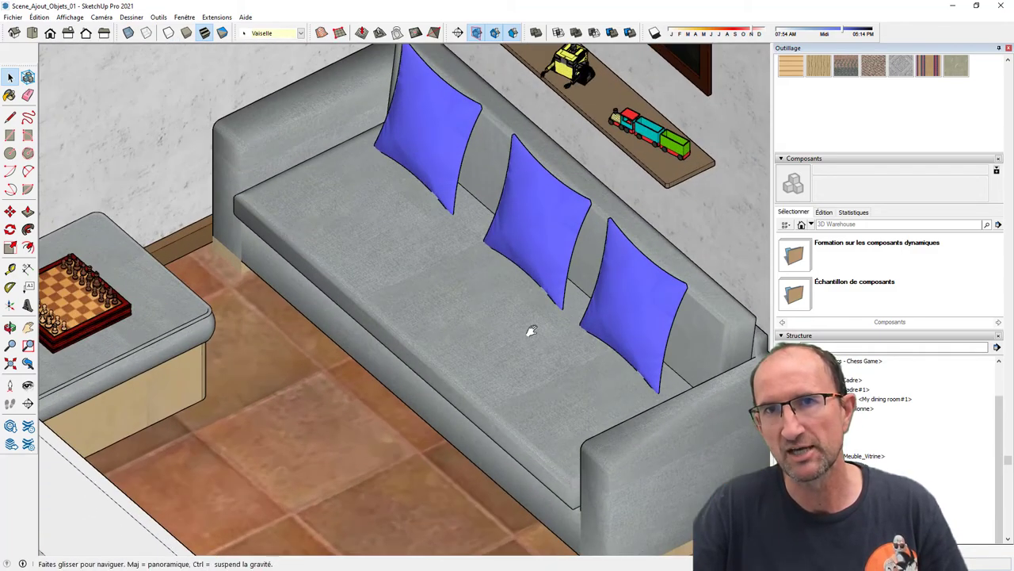
{"action": "scroll", "coordinate": [555, 325], "scroll_direction": "up", "scroll_amount": 3}
{"action": "scroll", "coordinate": [576, 319], "scroll_direction": "up", "scroll_amount": 2}
{"action": "scroll", "coordinate": [576, 320], "scroll_direction": "down", "scroll_amount": 4}
Orbit to show the lamp and shelf, then view the room from higher up.
{"action": "middle_click_drag", "start_coordinate": [634, 119], "coordinate": [666, 91]}
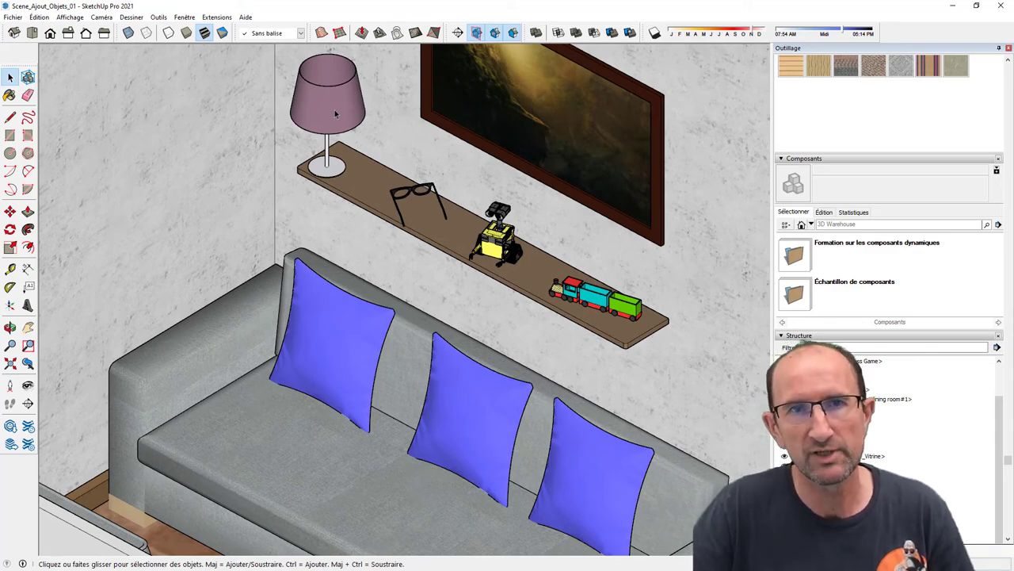
{"action": "scroll", "coordinate": [334, 114], "scroll_direction": "down", "scroll_amount": 3}
{"action": "scroll", "coordinate": [328, 254], "scroll_direction": "down", "scroll_amount": 2}
{"action": "middle_click_drag", "start_coordinate": [328, 254], "coordinate": [396, 313]}
{"action": "scroll", "coordinate": [378, 306], "scroll_direction": "down", "scroll_amount": 3}
{"action": "scroll", "coordinate": [378, 306], "scroll_direction": "down", "scroll_amount": 2}
{"action": "scroll", "coordinate": [378, 305], "scroll_direction": "down", "scroll_amount": 2}
{"action": "scroll", "coordinate": [397, 313], "scroll_direction": "up", "scroll_amount": 2}
{"action": "scroll", "coordinate": [360, 297], "scroll_direction": "up", "scroll_amount": 2}
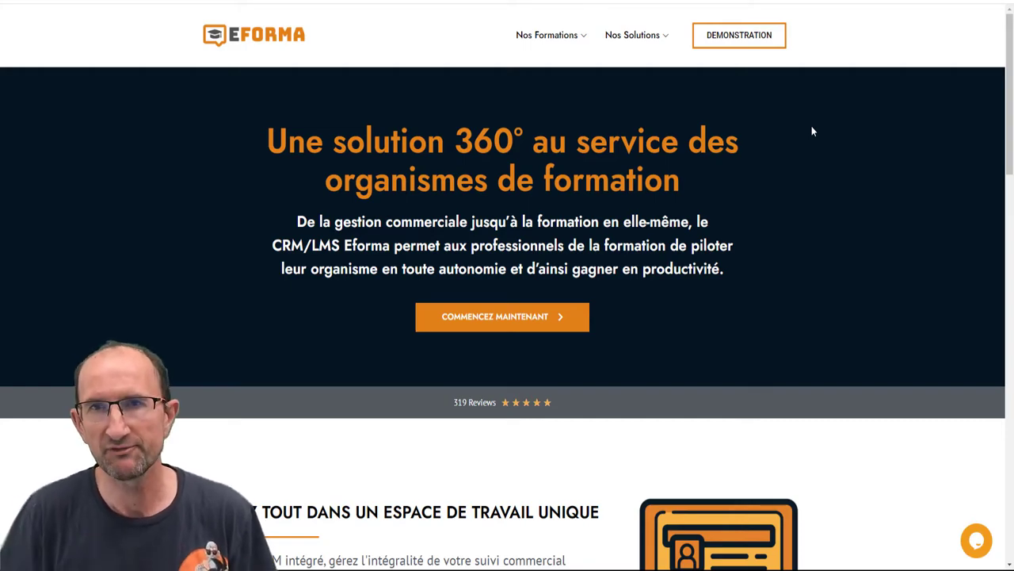
{"action": "left_click_drag", "start_coordinate": [1010, 70], "coordinate": [1011, 457]}
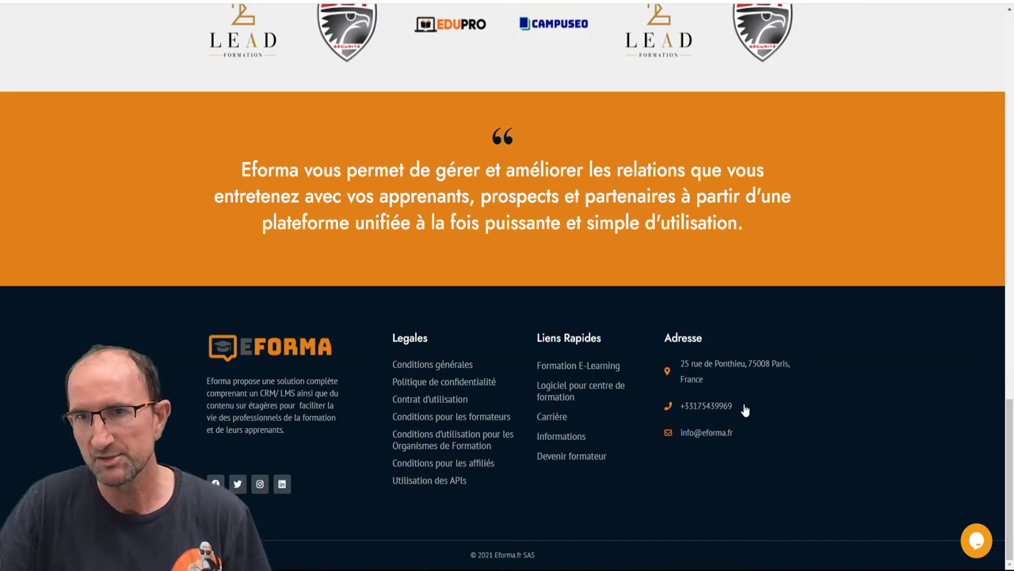
{"action": "scroll", "coordinate": [784, 364], "scroll_direction": "up", "scroll_amount": 10}
{"action": "scroll", "coordinate": [821, 301], "scroll_direction": "up", "scroll_amount": 10}
{"action": "scroll", "coordinate": [819, 246], "scroll_direction": "up", "scroll_amount": 10}
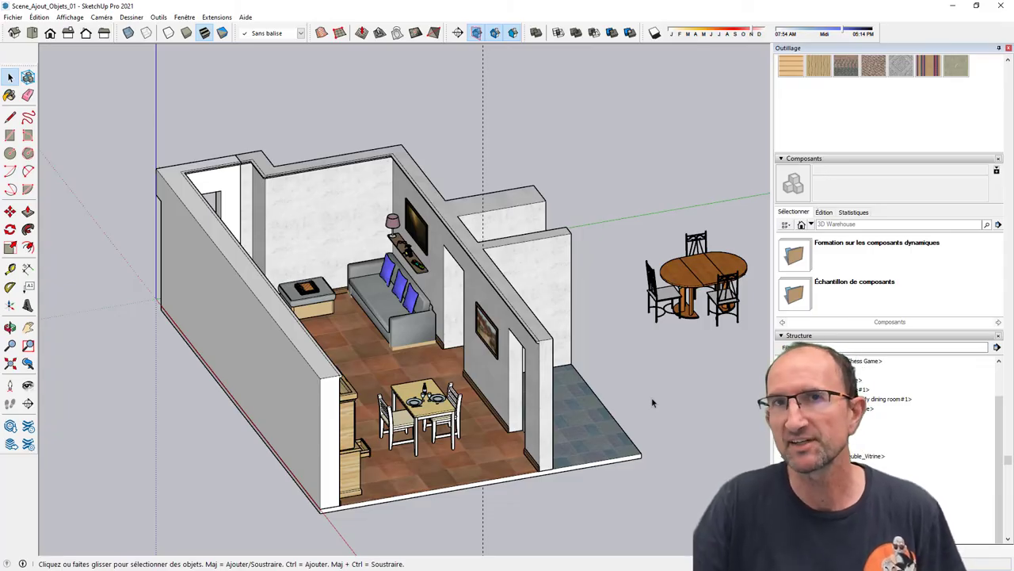
Orbit around the whole furnished apartment model.
{"action": "mouse_move", "coordinate": [648, 407]}
{"action": "middle_mouse_down"}
{"action": "mouse_move", "coordinate": [648, 386]}
{"action": "mouse_move", "coordinate": [632, 377]}
{"action": "middle_mouse_up"}
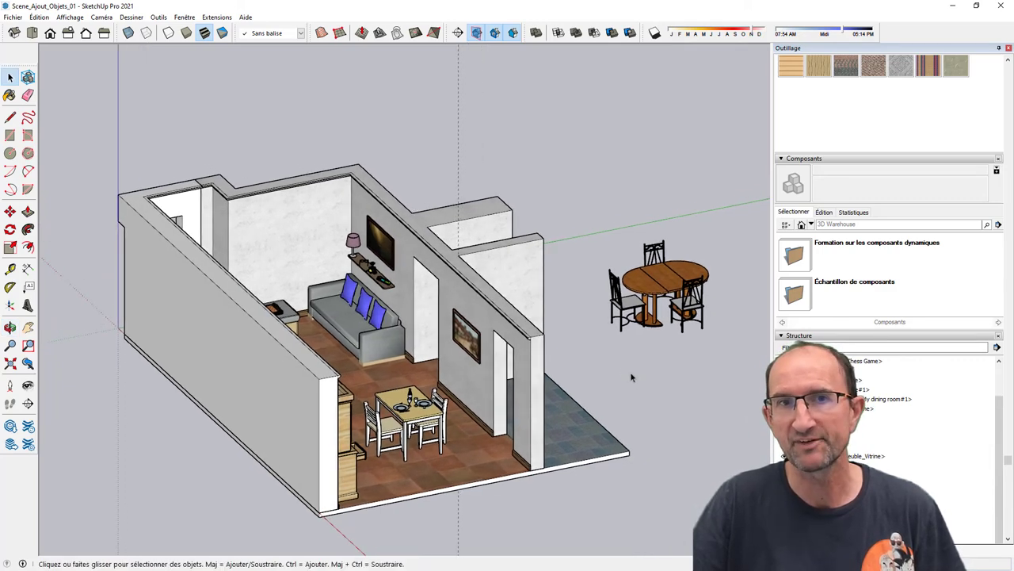